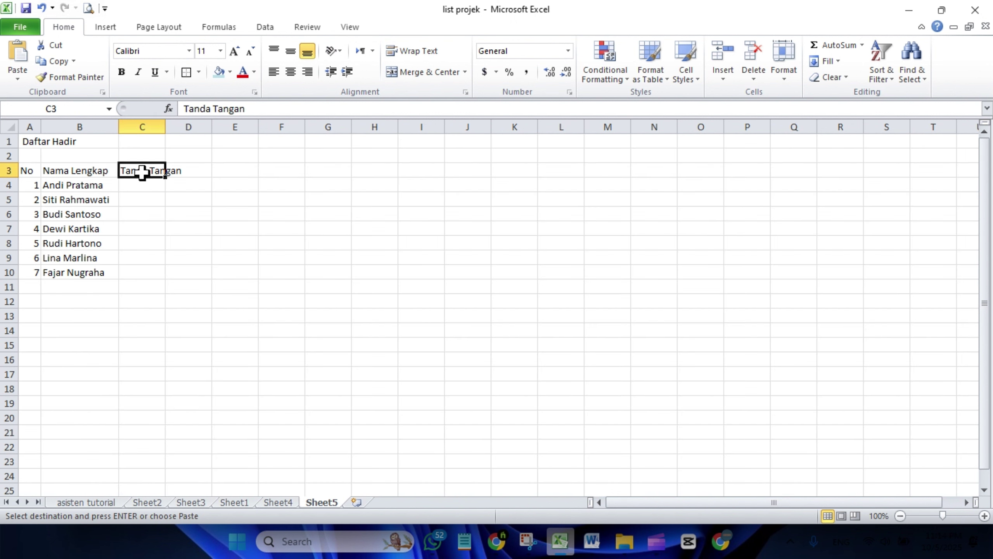
# Merge and center the Tanda Tangan header across C3:D3, and apply all borders to A3:B10.
pyautogui.moveTo(141, 172); pyautogui.dragTo(180, 175)
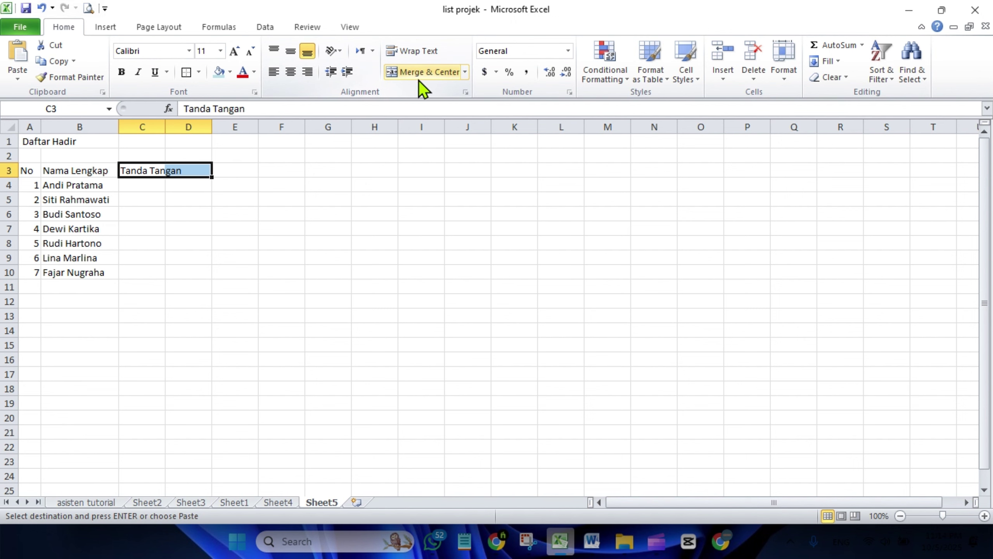
pyautogui.click(409, 74)
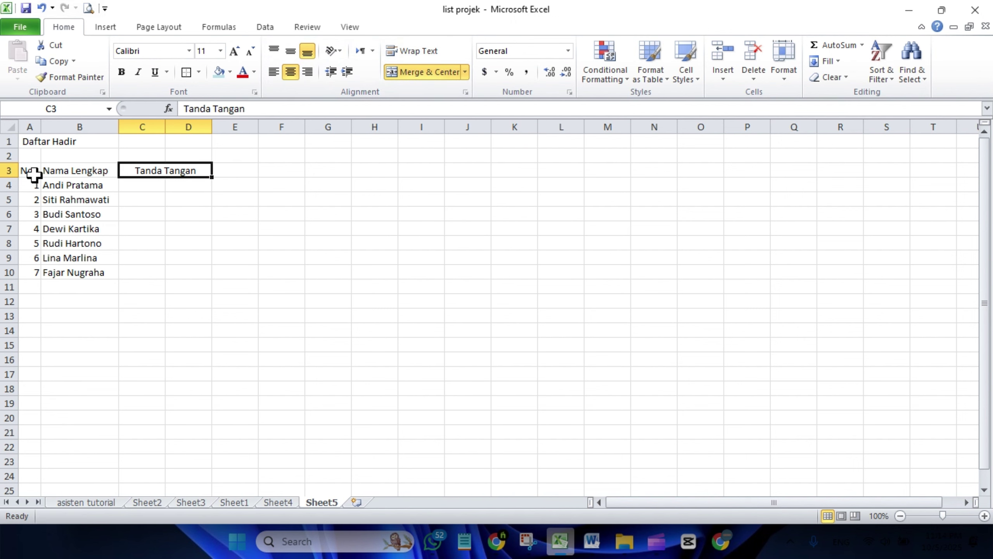
pyautogui.moveTo(27, 169); pyautogui.dragTo(74, 273)
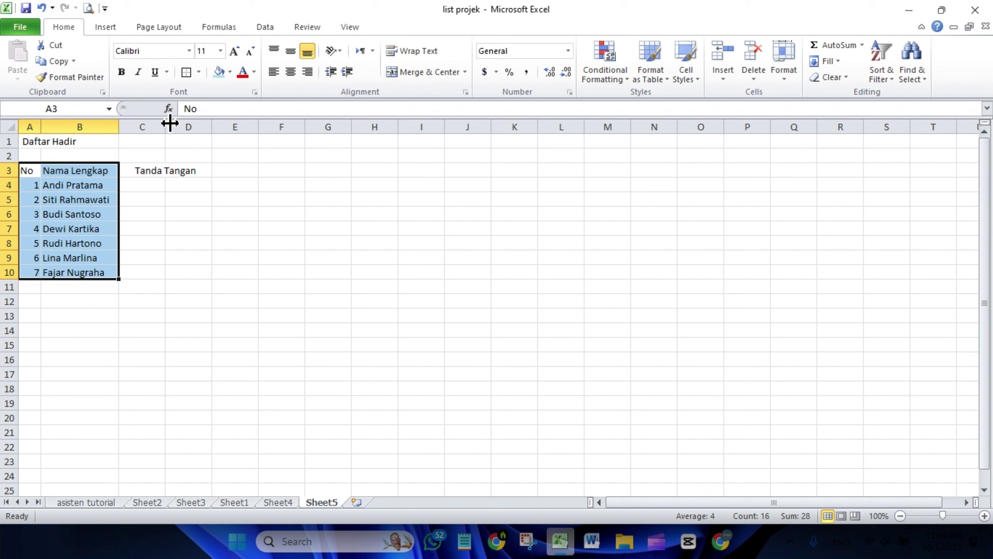
pyautogui.click(199, 72)
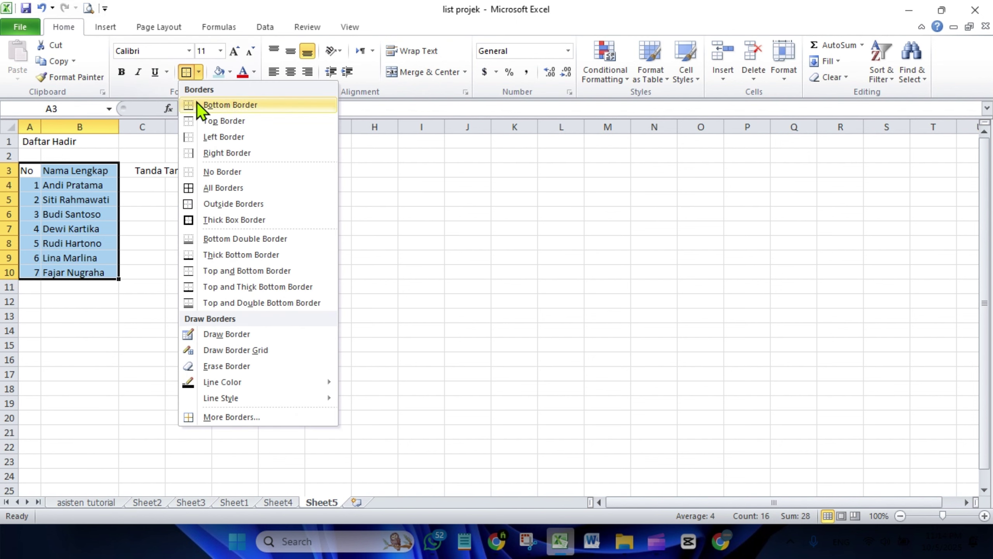
pyautogui.click(205, 193)
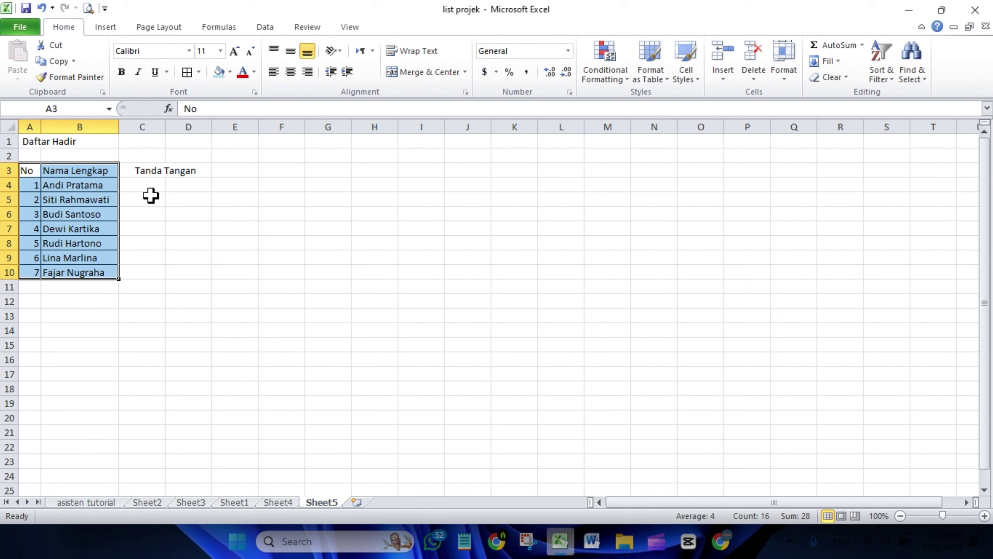
# Apply outside borders to the merged Tanda Tangan header cell.
pyautogui.moveTo(141, 188); pyautogui.dragTo(175, 186)
pyautogui.click(135, 170)
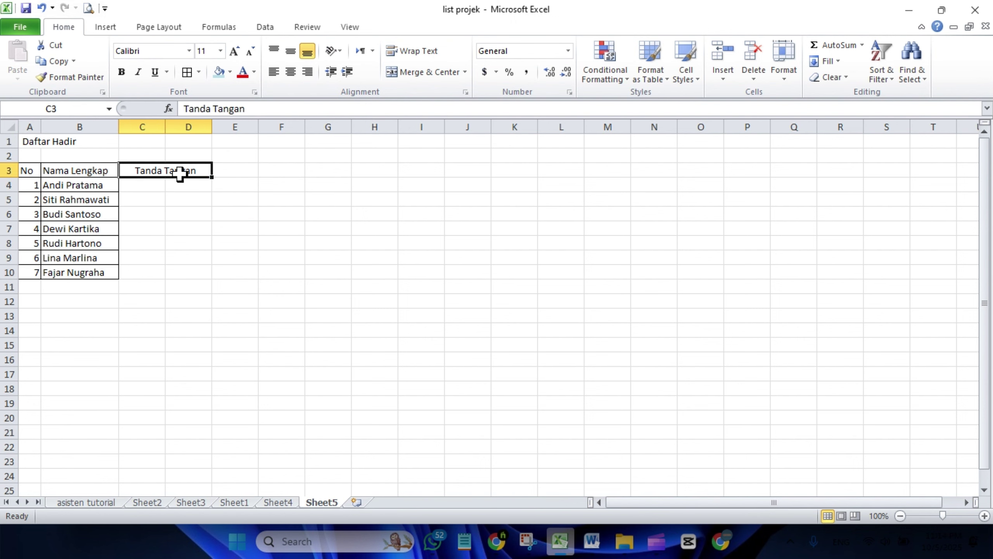
pyautogui.click(199, 72)
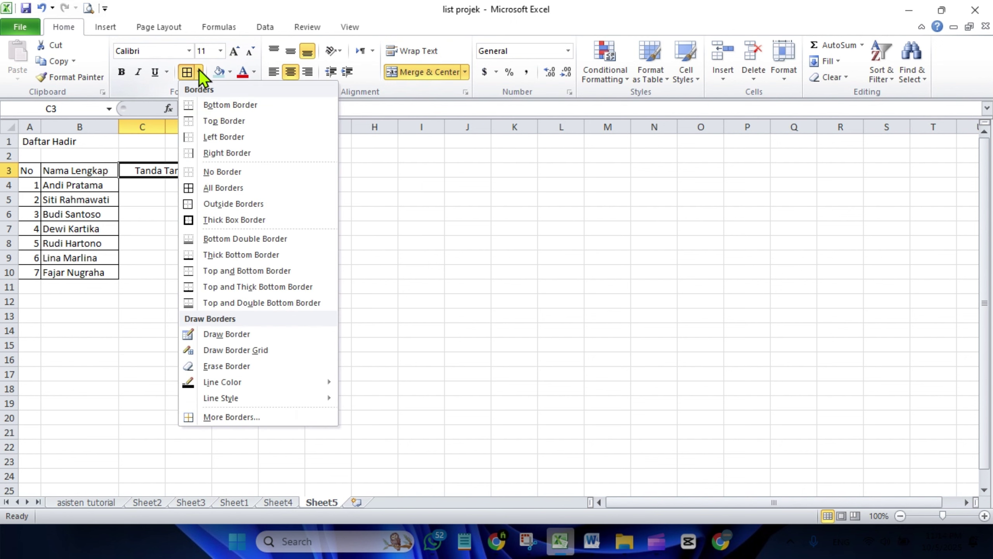
pyautogui.click(210, 202)
# Put outside borders around the C:D cell pair of each row from 4 to 10, leaving no line between the two columns.
pyautogui.moveTo(138, 187); pyautogui.dragTo(184, 186)
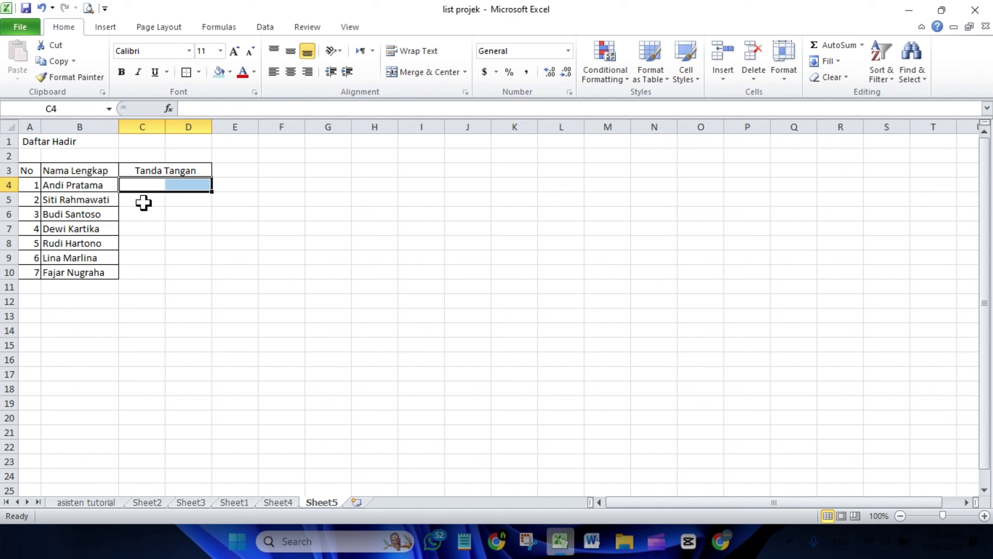
pyautogui.moveTo(144, 202)
pyautogui.mouseDown()
pyautogui.moveTo(173, 209)
pyautogui.moveTo(179, 189)
pyautogui.moveTo(142, 205)
pyautogui.moveTo(175, 219)
pyautogui.moveTo(175, 237)
pyautogui.moveTo(182, 228)
pyautogui.moveTo(163, 258)
pyautogui.moveTo(171, 272)
pyautogui.mouseUp()
pyautogui.click(182, 231)
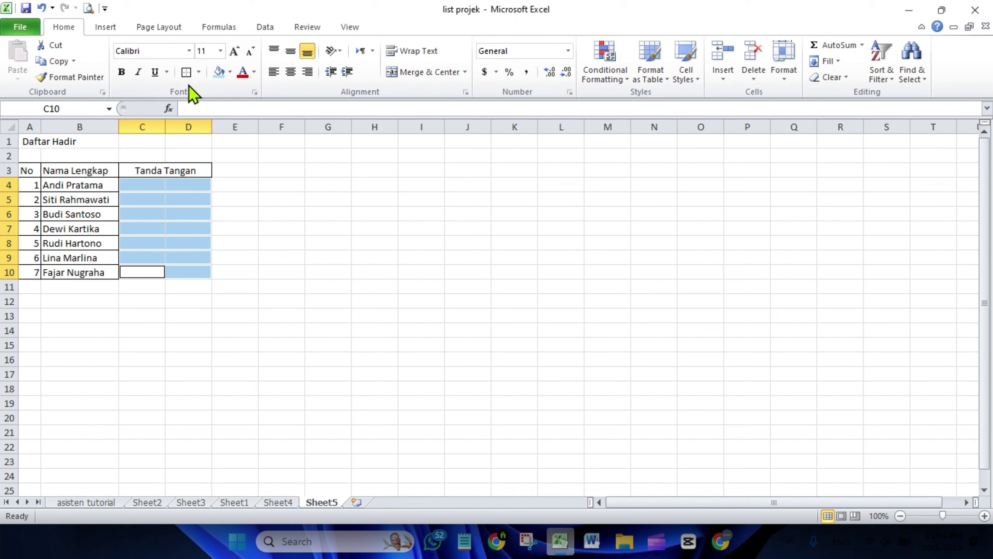
pyautogui.click(189, 74)
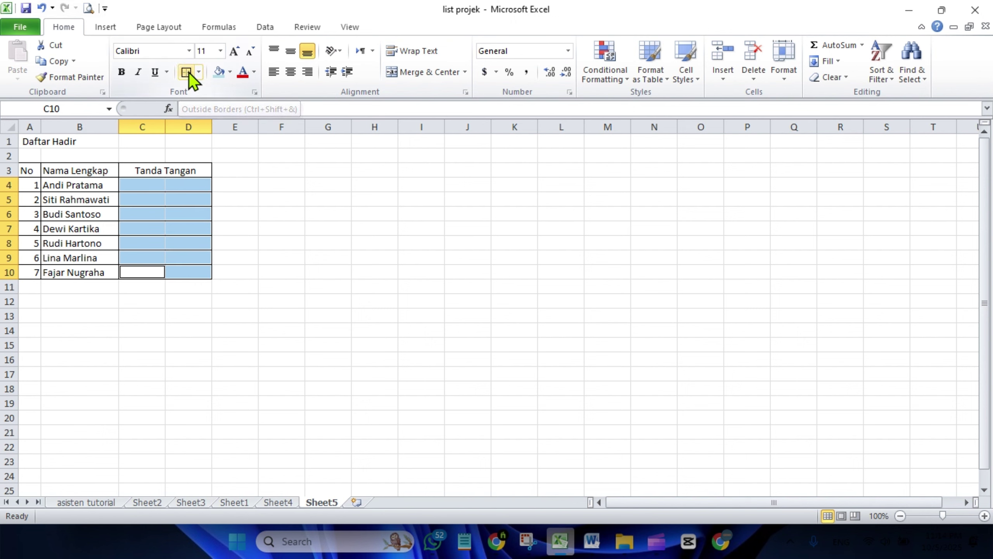
pyautogui.click(269, 241)
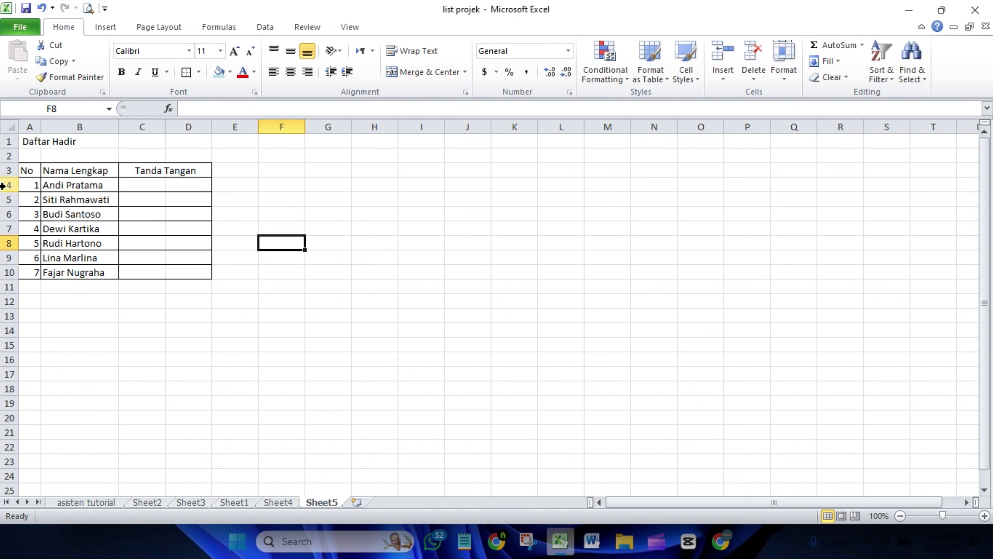
# Increase the height of rows 4 to 10 equally to a little more than double.
pyautogui.moveTo(3, 185); pyautogui.dragTo(3, 273)
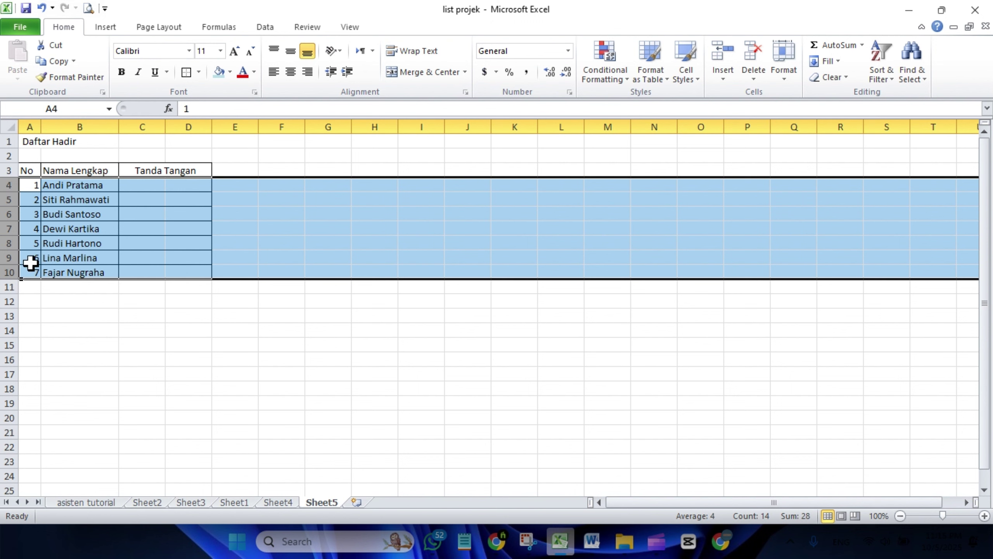
pyautogui.moveTo(4, 192); pyautogui.dragTo(12, 213)
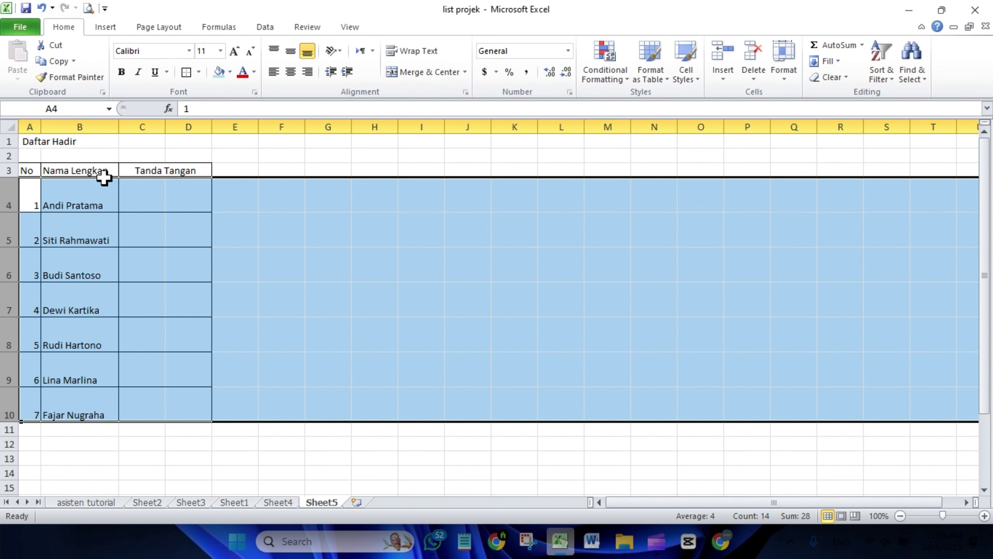
# Center columns A and B horizontally and vertically, and widen columns C and D equally to about one and a half times their width.
pyautogui.moveTo(28, 117); pyautogui.dragTo(80, 122)
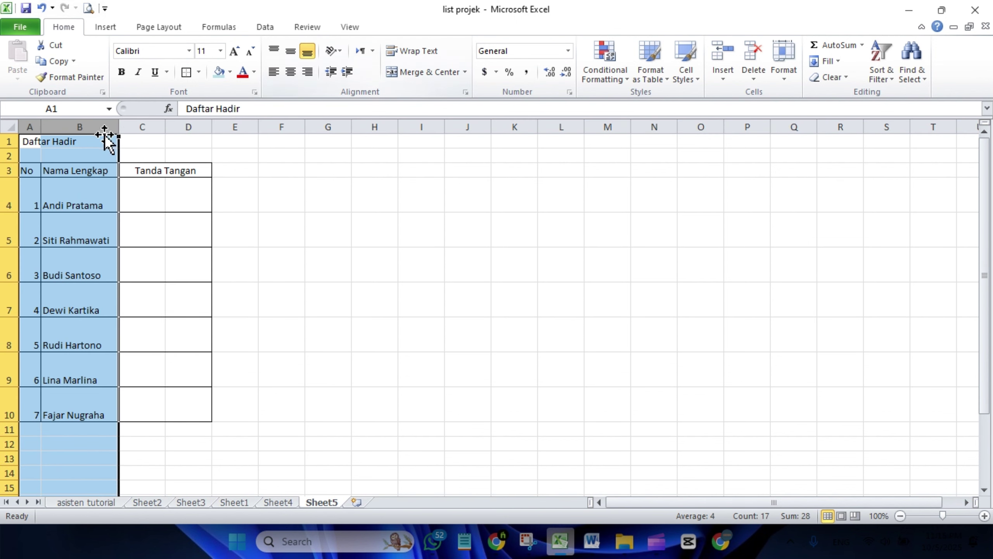
pyautogui.click(290, 72)
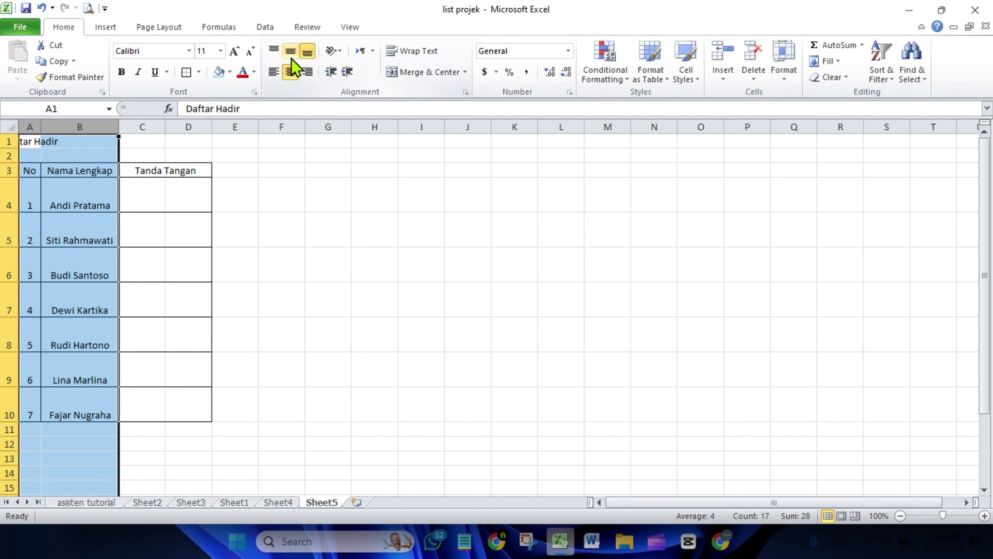
pyautogui.click(290, 50)
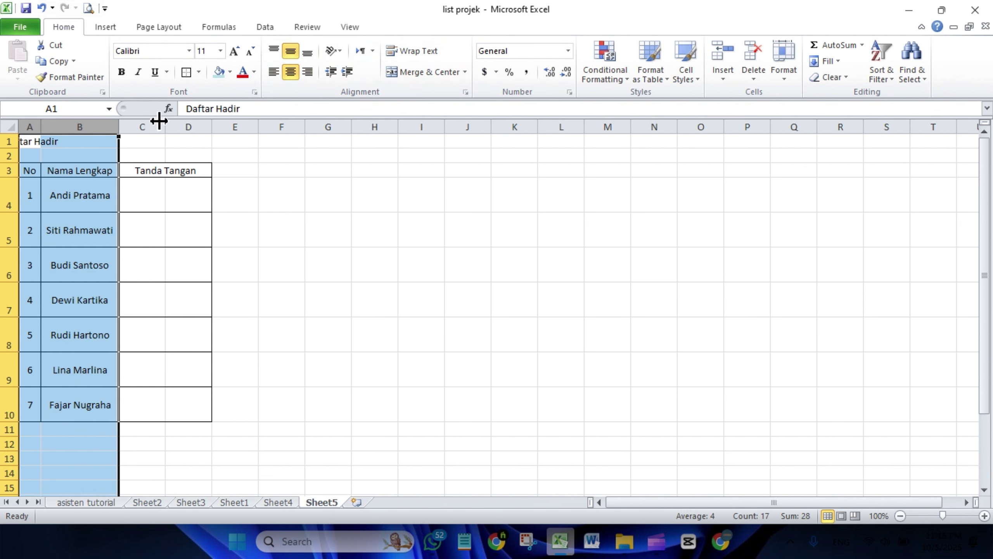
pyautogui.moveTo(141, 126); pyautogui.dragTo(192, 126)
pyautogui.click(187, 207)
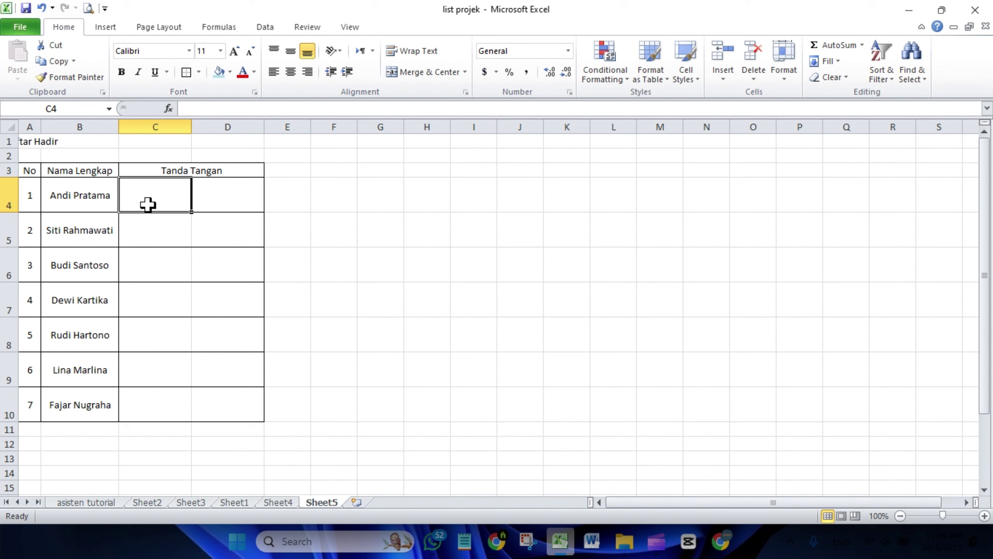
# Apply the custom number format #*. to the signature cells C4:D10.
pyautogui.moveTo(137, 204); pyautogui.dragTo(215, 396)
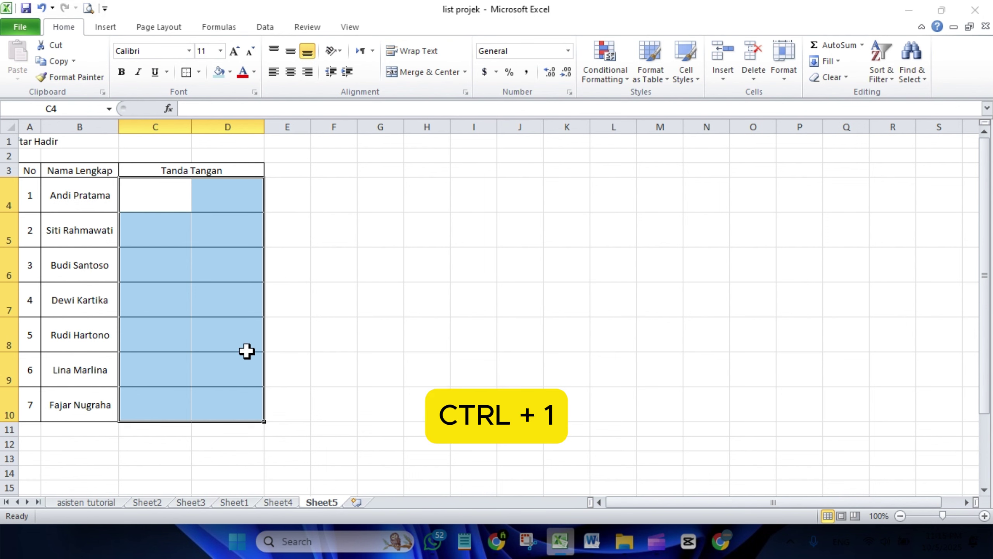
pyautogui.hotkey('ctrl', '1')
pyautogui.click(147, 320)
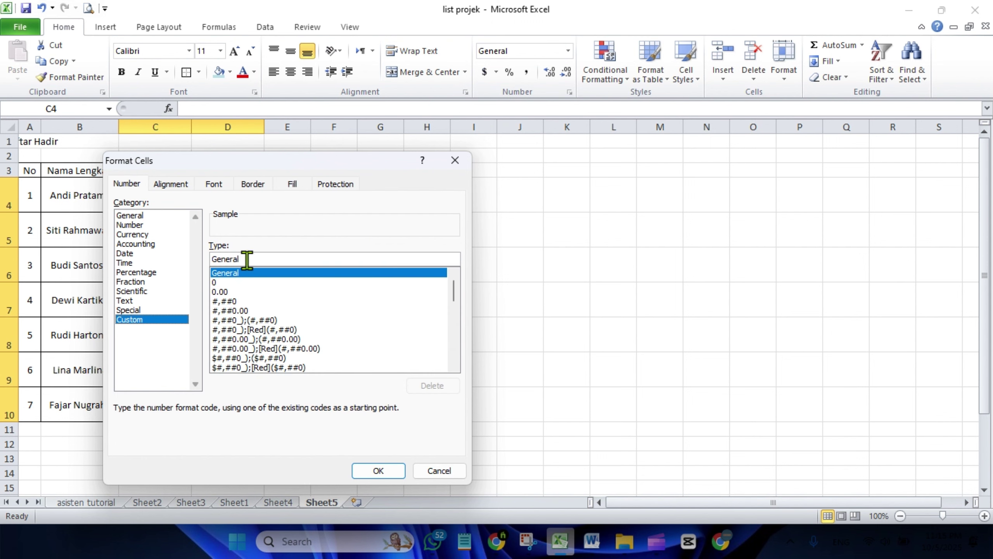
pyautogui.moveTo(246, 257); pyautogui.dragTo(211, 257)
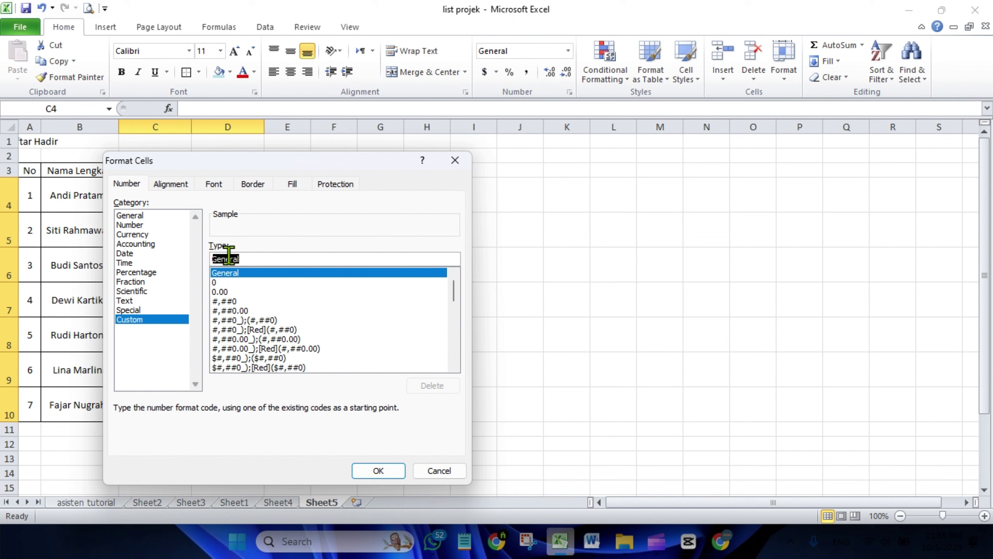
pyautogui.write('#*.')
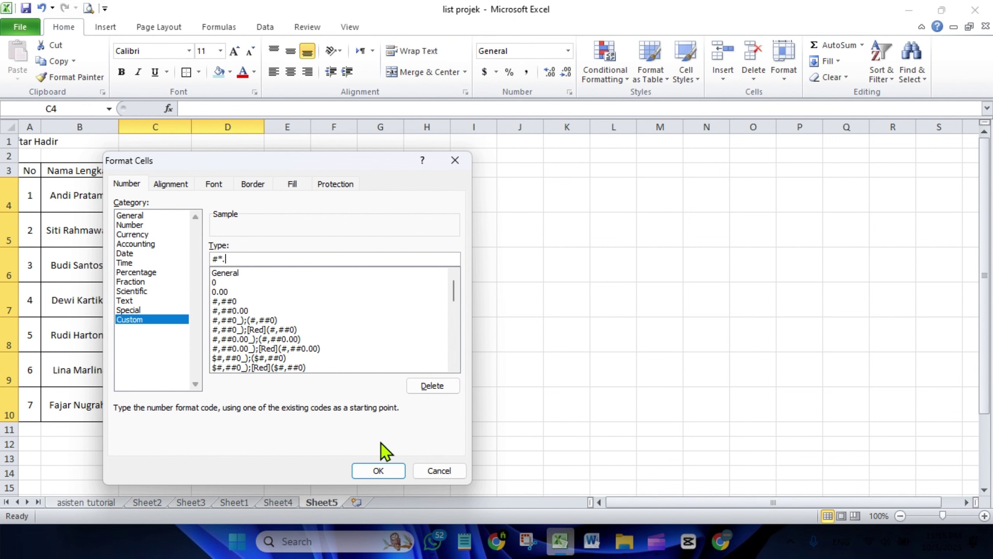
pyautogui.click(382, 470)
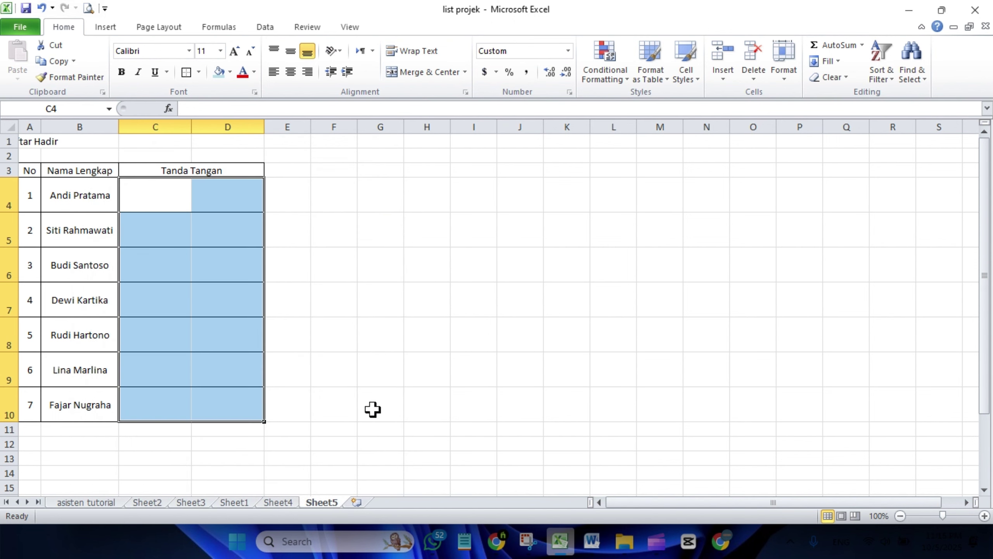
# Enter the formula =A4 in cell C4 for the first signature number.
pyautogui.click(159, 205)
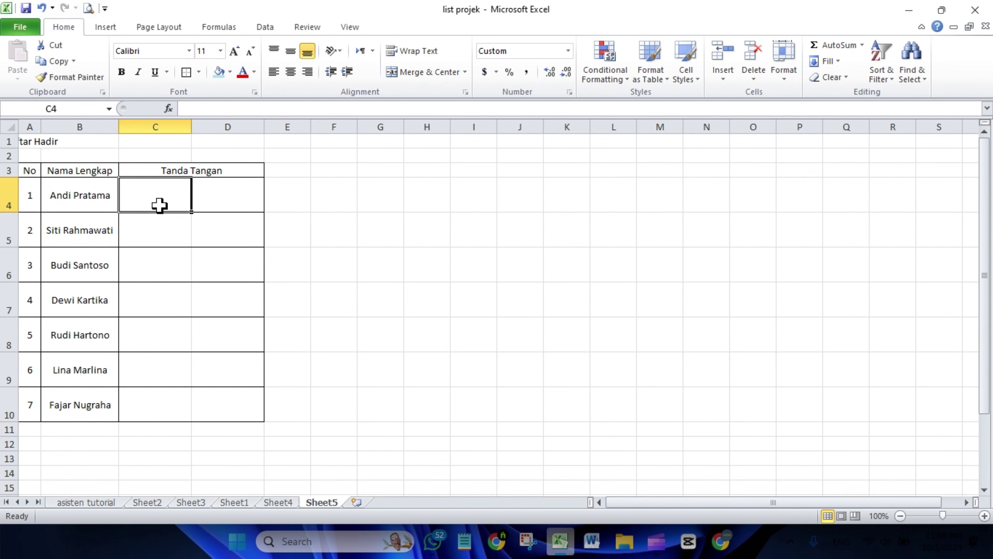
pyautogui.write('=')
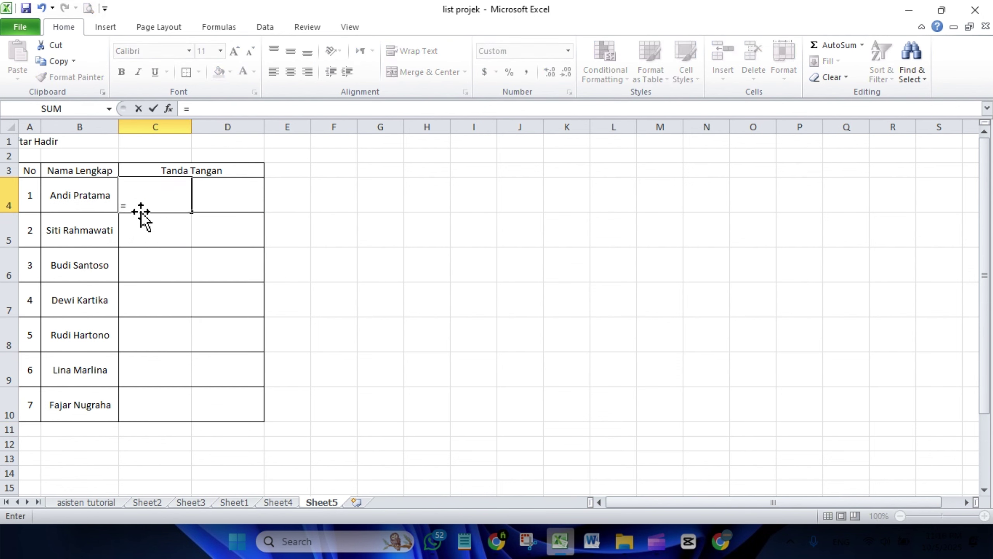
pyautogui.click(30, 201)
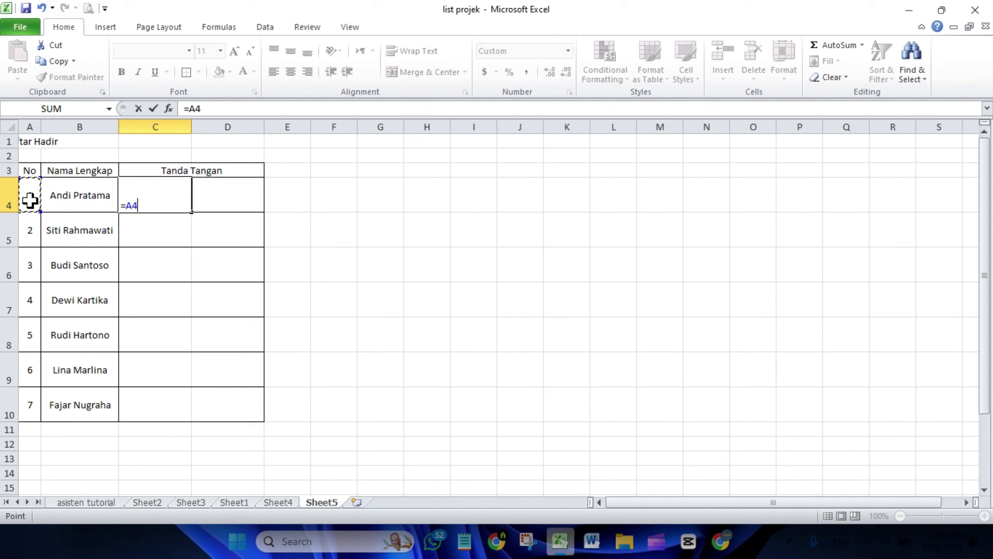
pyautogui.press('Return')
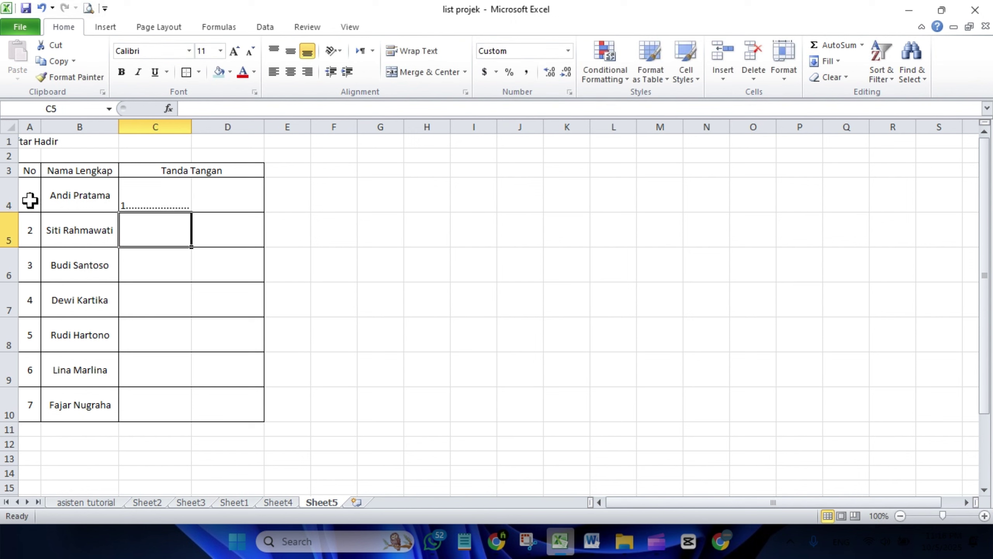
# Enter the formula =A5 in cell D5 for the second signature number.
pyautogui.click(221, 206)
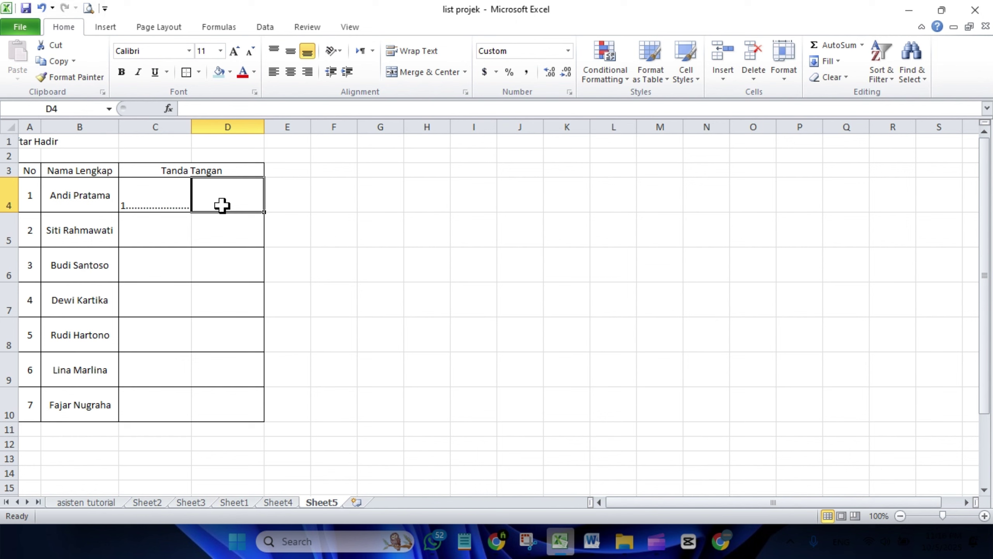
pyautogui.click(233, 239)
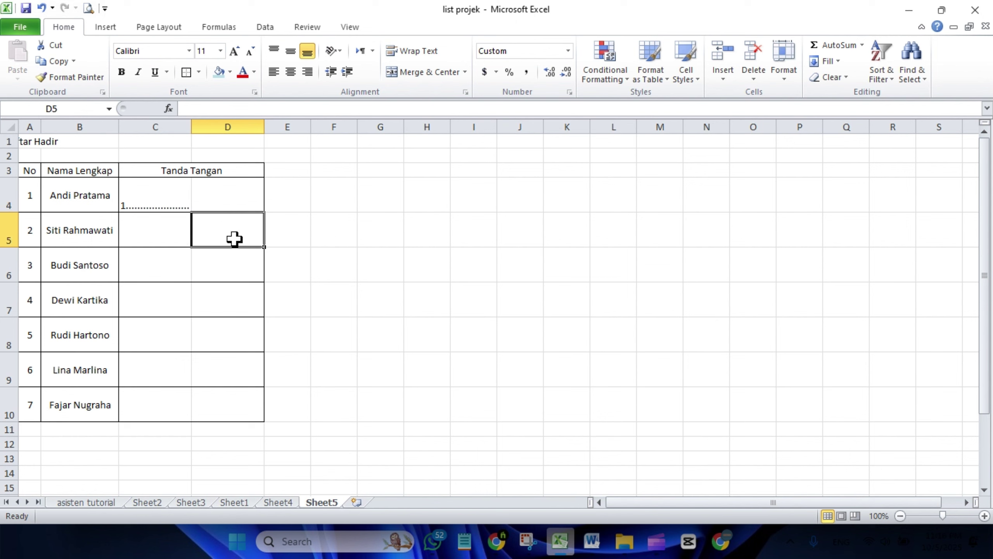
pyautogui.write('=')
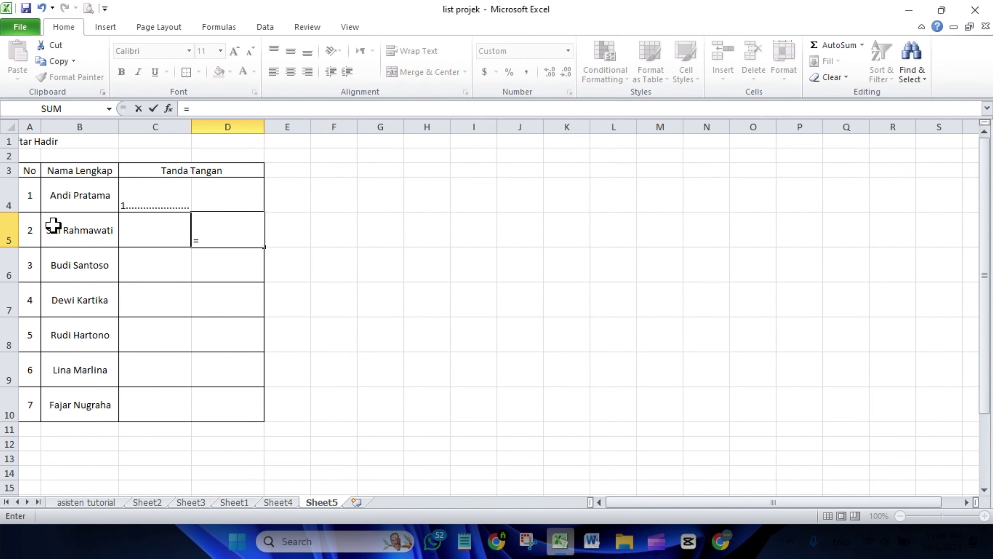
pyautogui.click(31, 230)
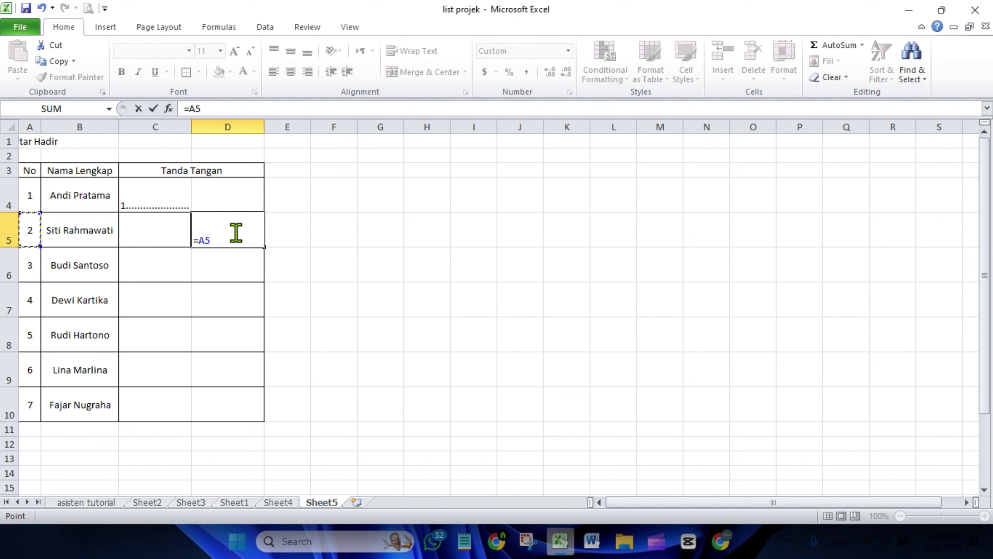
pyautogui.press('Return')
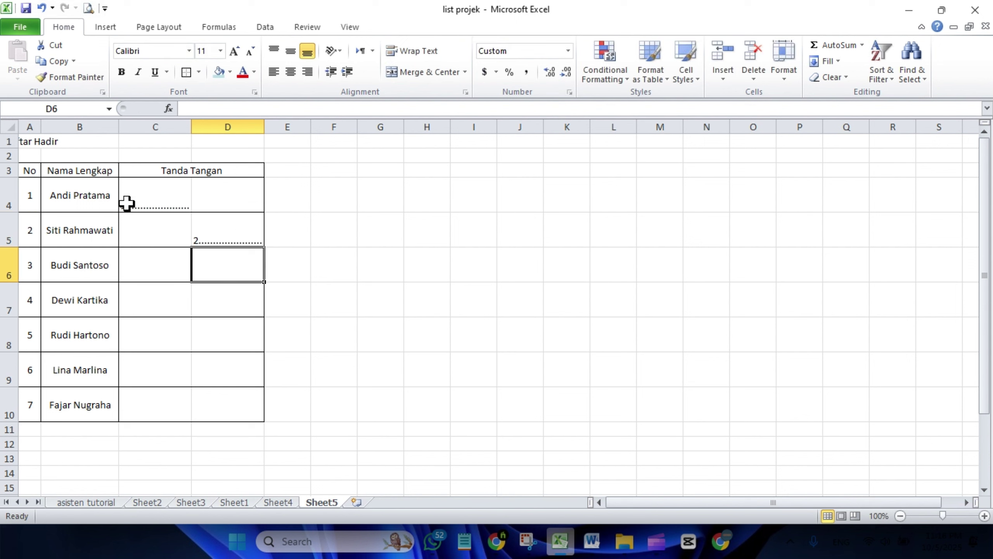
# Fill the alternating C4:D5 pattern down to row 10, with the signature cells centered horizontally and aligned to the bottom.
pyautogui.moveTo(131, 202); pyautogui.dragTo(218, 228)
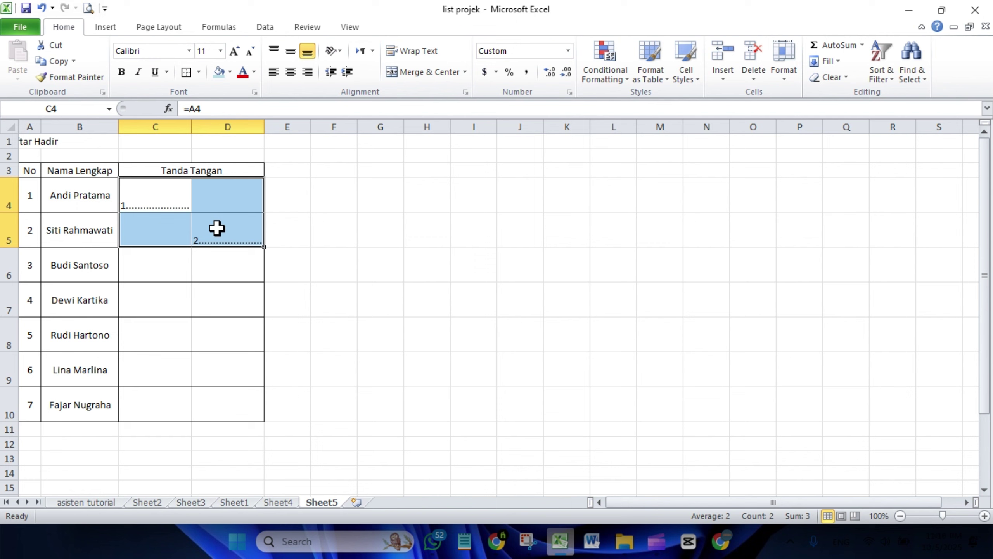
pyautogui.doubleClick(265, 247)
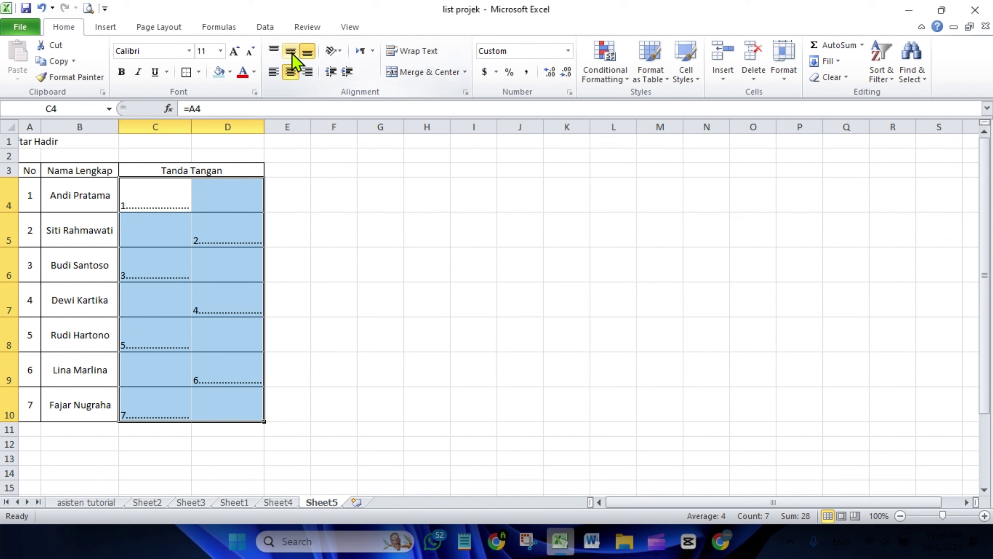
pyautogui.click(291, 53)
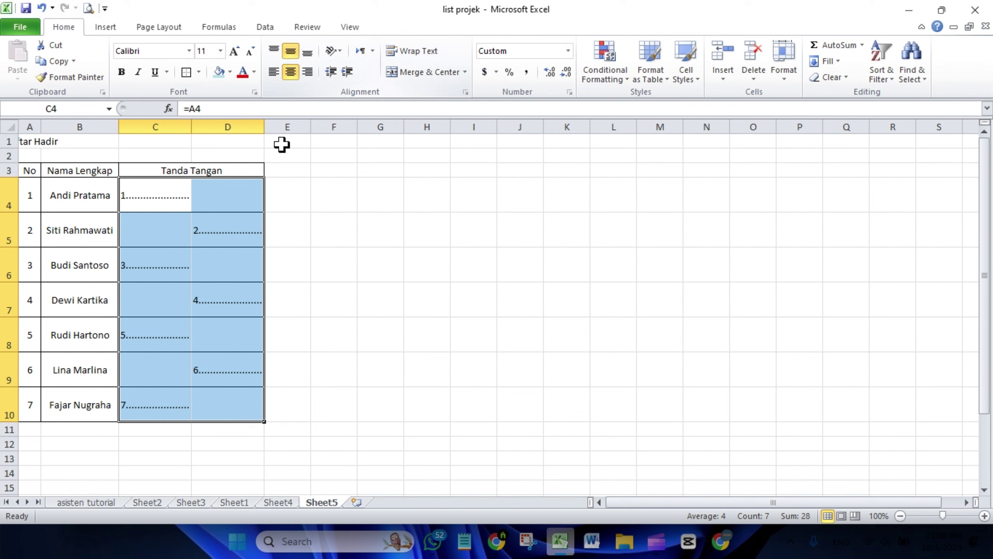
pyautogui.click(306, 57)
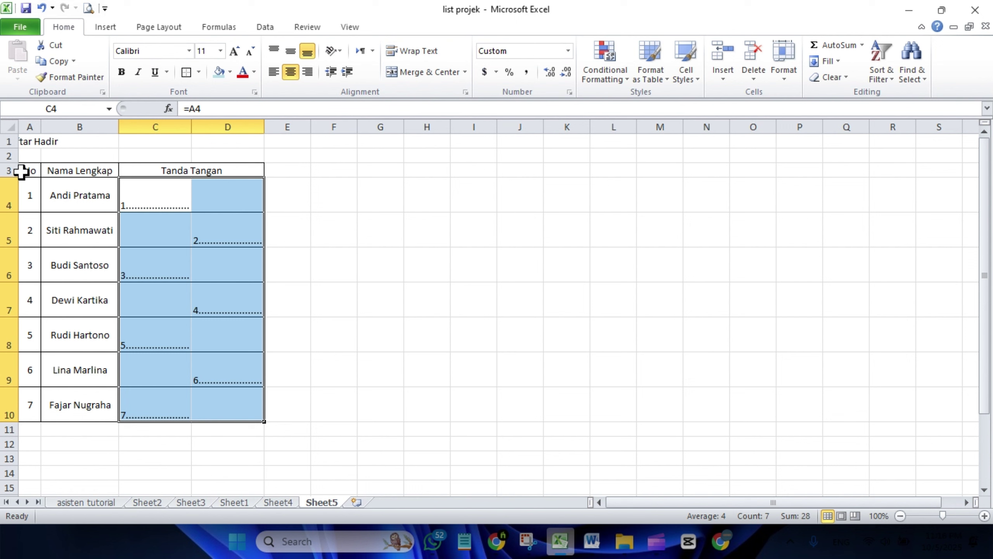
# Make the header row A3:D3 bold and give it a light blue fill.
pyautogui.moveTo(22, 171); pyautogui.dragTo(177, 169)
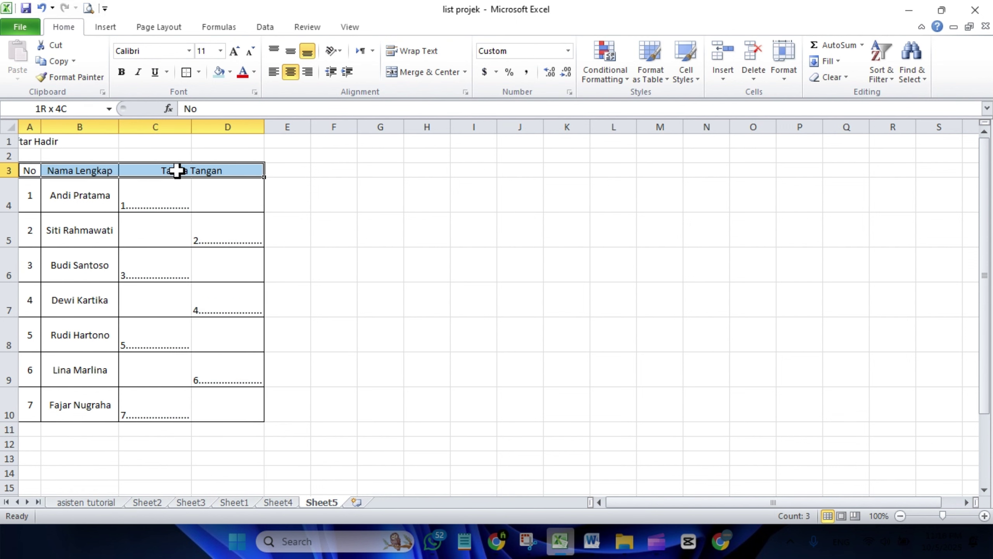
pyautogui.click(120, 70)
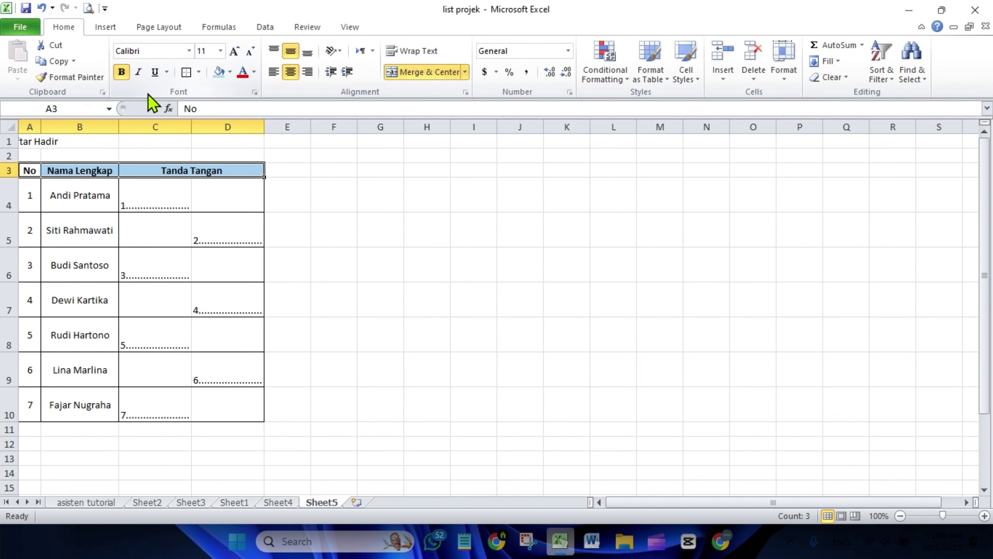
pyautogui.click(218, 75)
# Merge and center the Daftar Hadir title across A1:D1 and make it bold.
pyautogui.moveTo(28, 144); pyautogui.dragTo(238, 140)
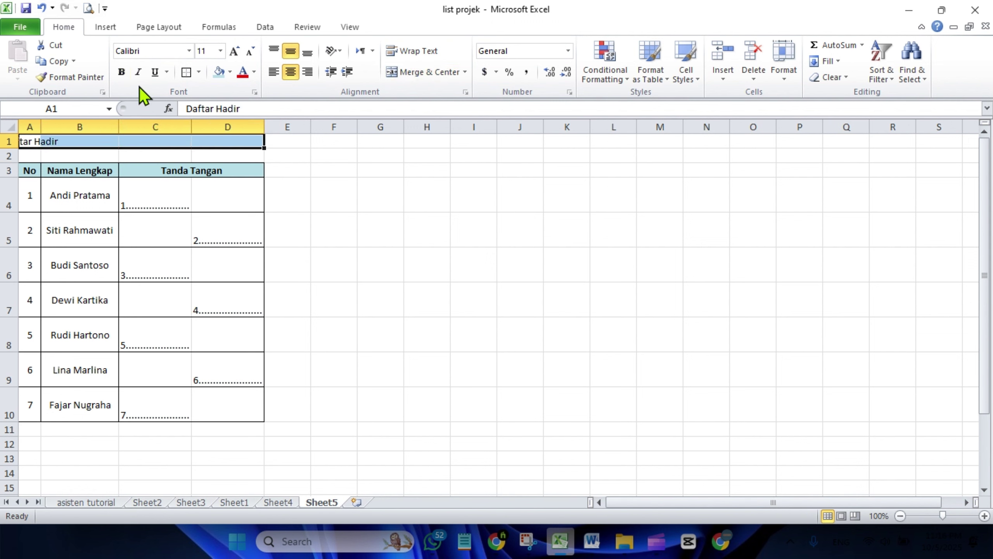
pyautogui.click(403, 71)
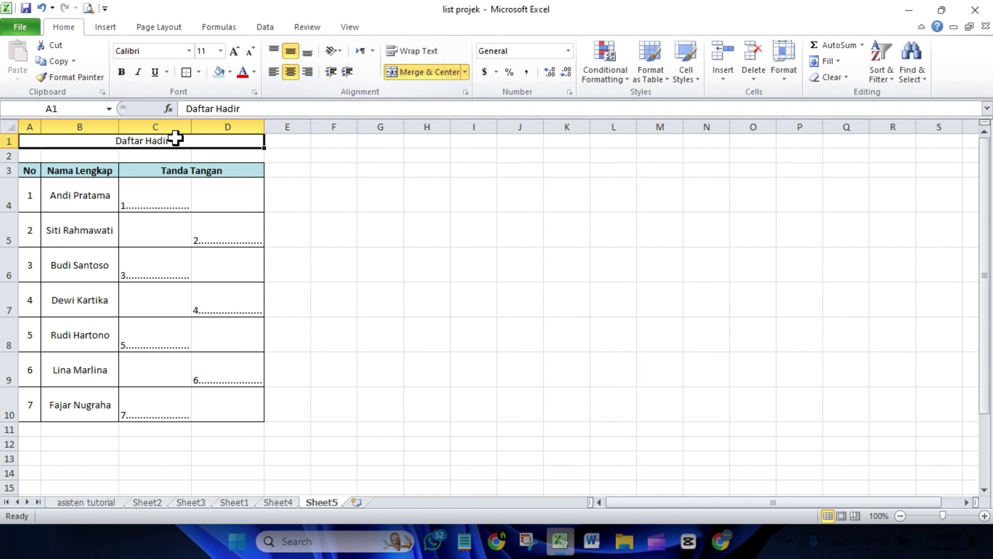
pyautogui.click(124, 72)
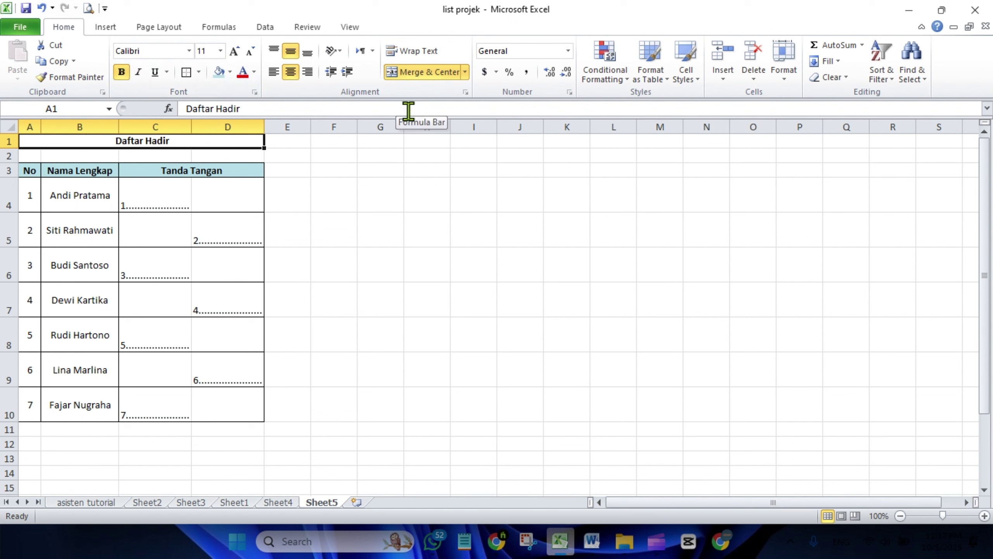